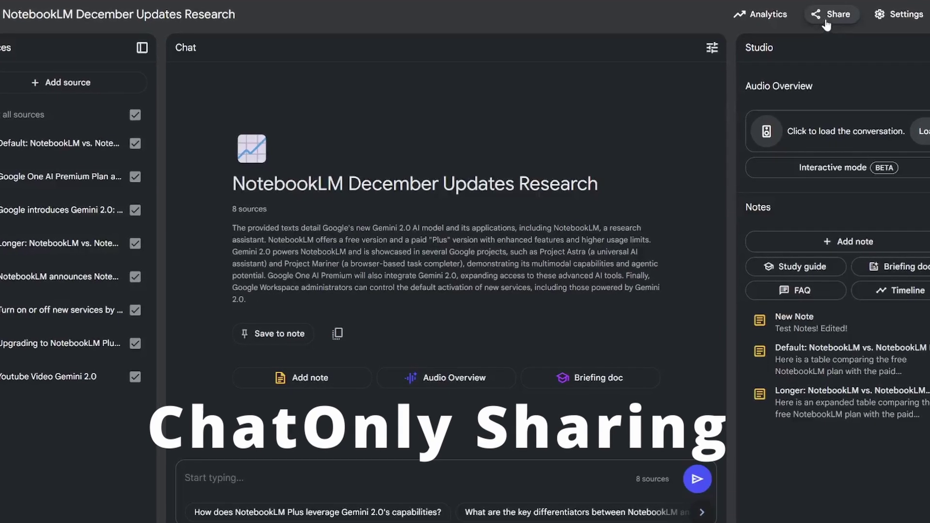
Share the notebook with an invitee's e-mail and open the viewer access choices (Full notebook)
click(829, 17)
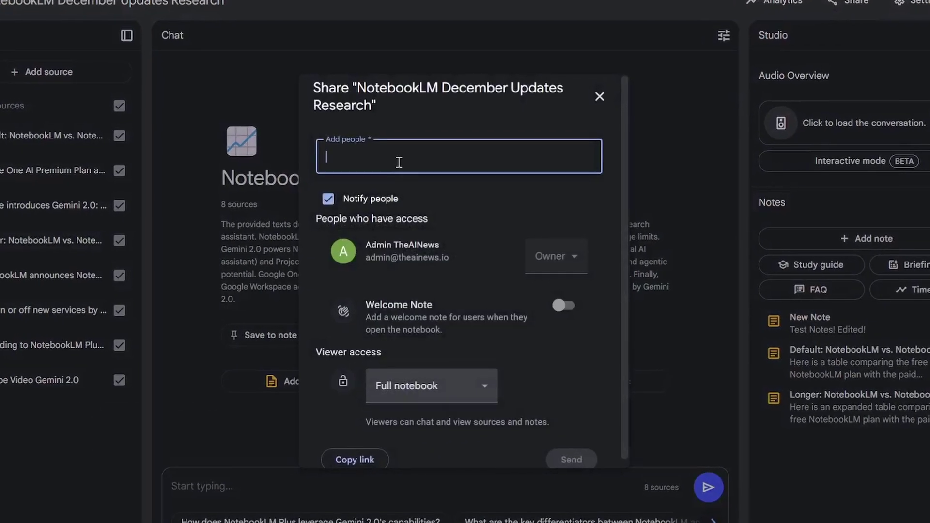
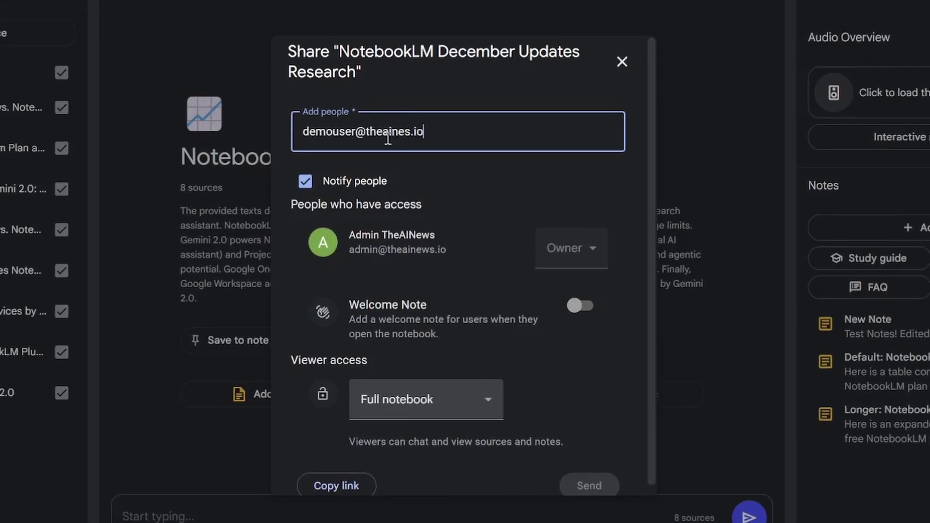
click(490, 405)
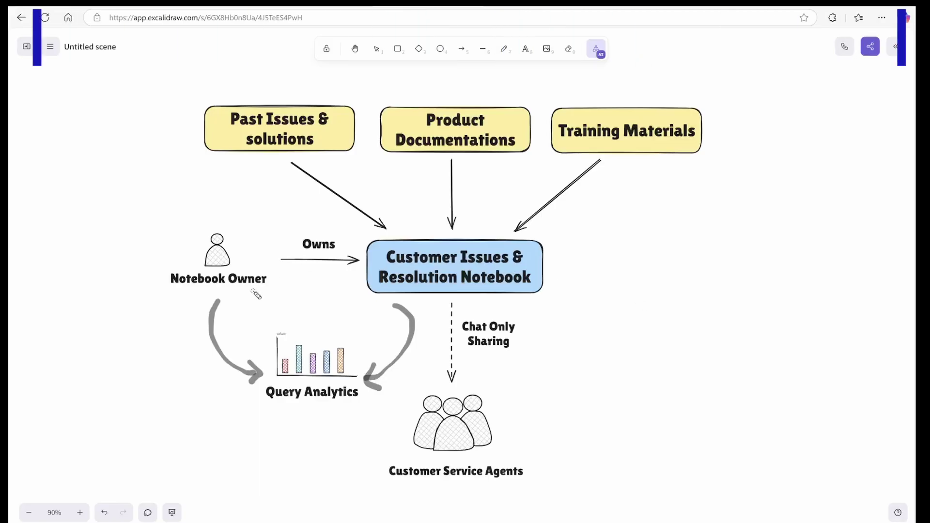
mouse_move(204, 293)
mouse_down()
mouse_move(271, 277)
mouse_move(240, 300)
mouse_up()
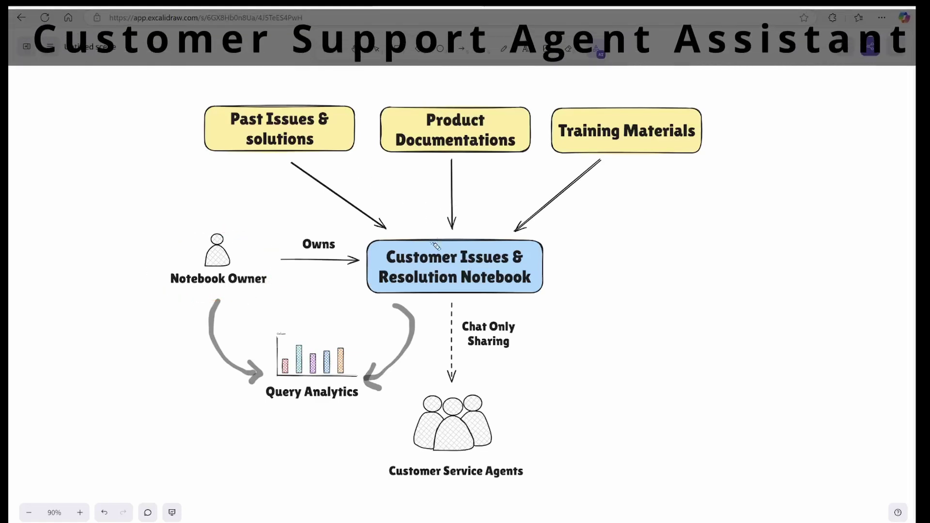
mouse_move(420, 259)
mouse_down()
mouse_move(513, 262)
mouse_move(382, 274)
mouse_move(504, 254)
mouse_up()
drag(253, 166, 339, 167)
drag(423, 164, 489, 165)
drag(557, 161, 684, 161)
drag(416, 164, 491, 164)
mouse_move(261, 163)
mouse_down()
mouse_move(339, 167)
mouse_move(424, 229)
mouse_up()
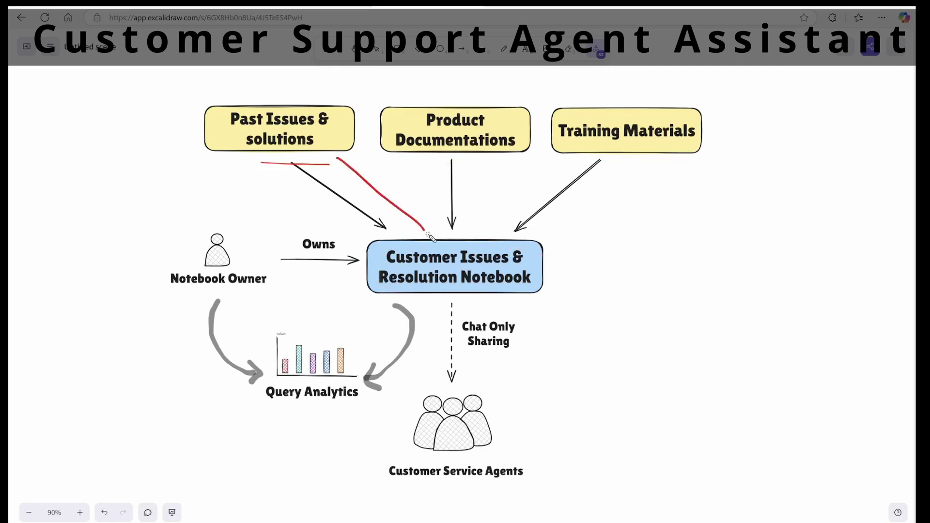
drag(442, 174, 455, 245)
drag(541, 184, 516, 236)
mouse_move(529, 313)
mouse_down()
mouse_move(488, 398)
mouse_move(523, 408)
mouse_move(492, 306)
mouse_up()
mouse_move(513, 431)
mouse_down()
mouse_move(507, 316)
mouse_move(526, 325)
mouse_up()
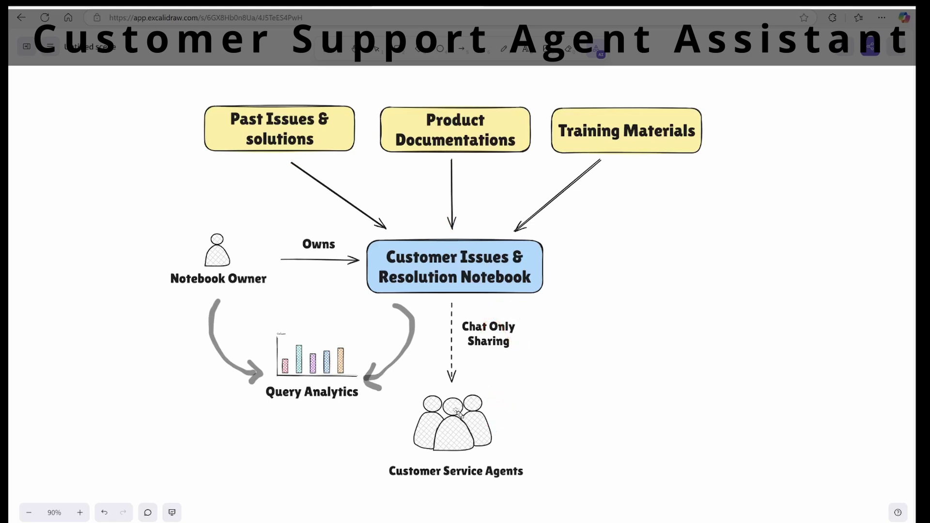
mouse_move(456, 396)
mouse_down()
mouse_move(583, 224)
mouse_move(588, 193)
mouse_move(441, 155)
mouse_move(451, 310)
mouse_up()
drag(385, 228, 315, 188)
drag(249, 380, 213, 262)
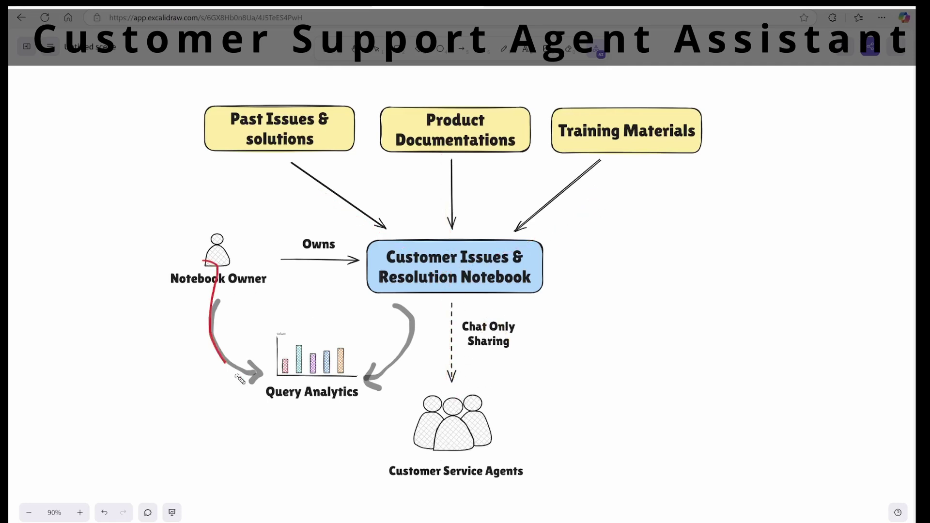
drag(465, 302, 232, 302)
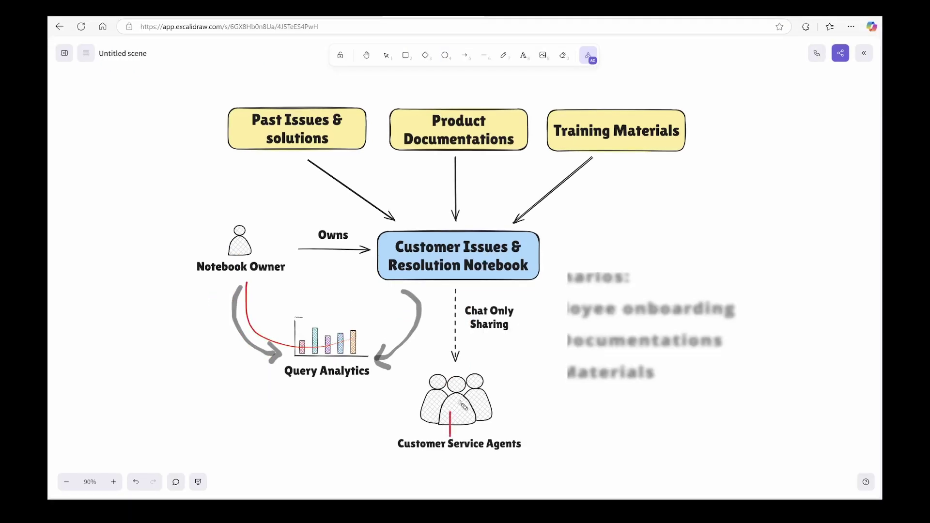
mouse_move(407, 305)
mouse_down()
mouse_move(295, 375)
mouse_move(224, 297)
mouse_move(297, 356)
mouse_up()
mouse_move(451, 309)
mouse_down()
mouse_move(320, 372)
mouse_move(240, 290)
mouse_up()
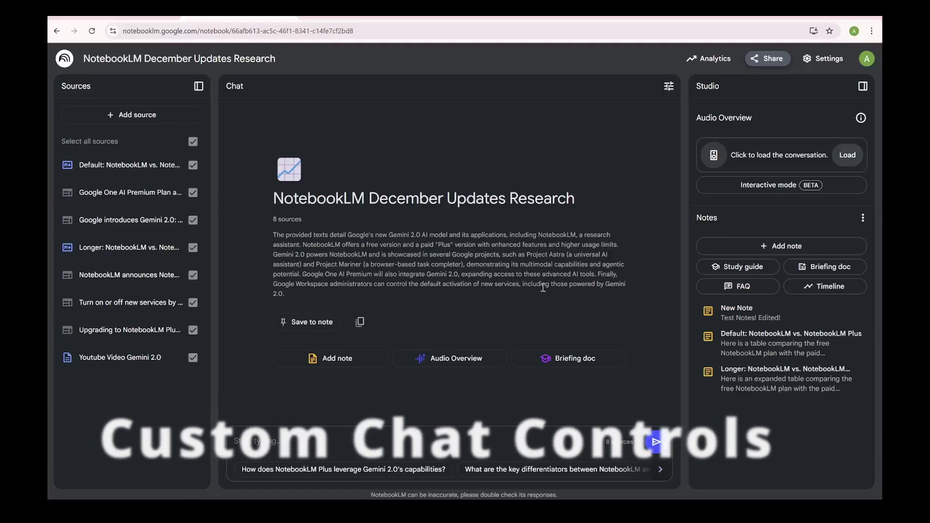
click(669, 87)
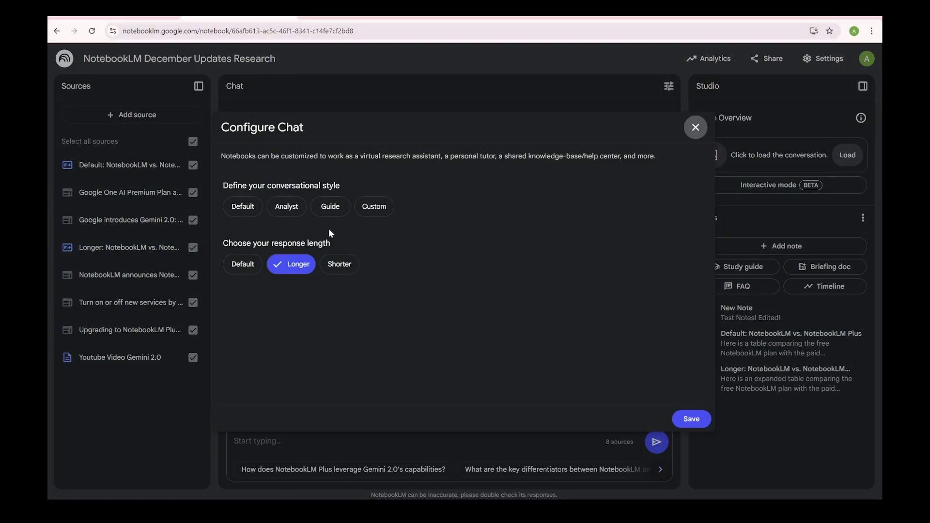
click(258, 208)
click(293, 207)
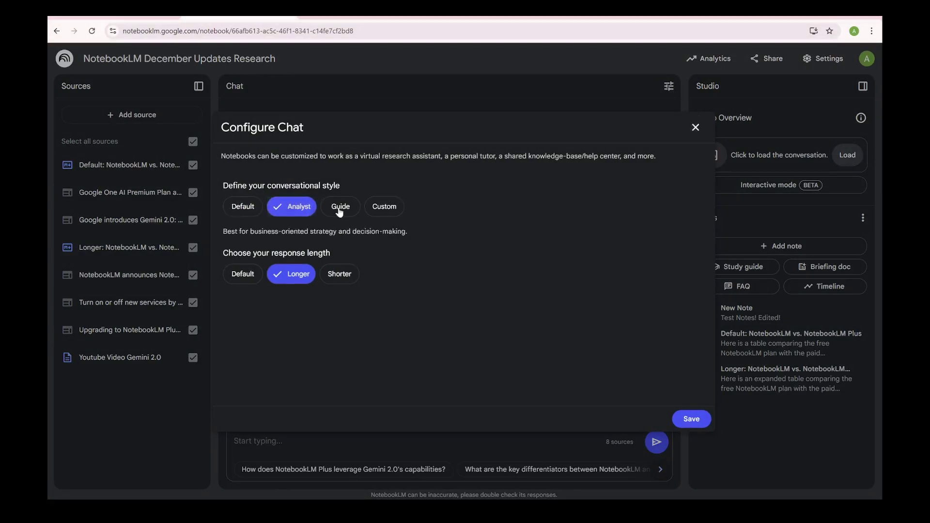
click(336, 207)
click(379, 208)
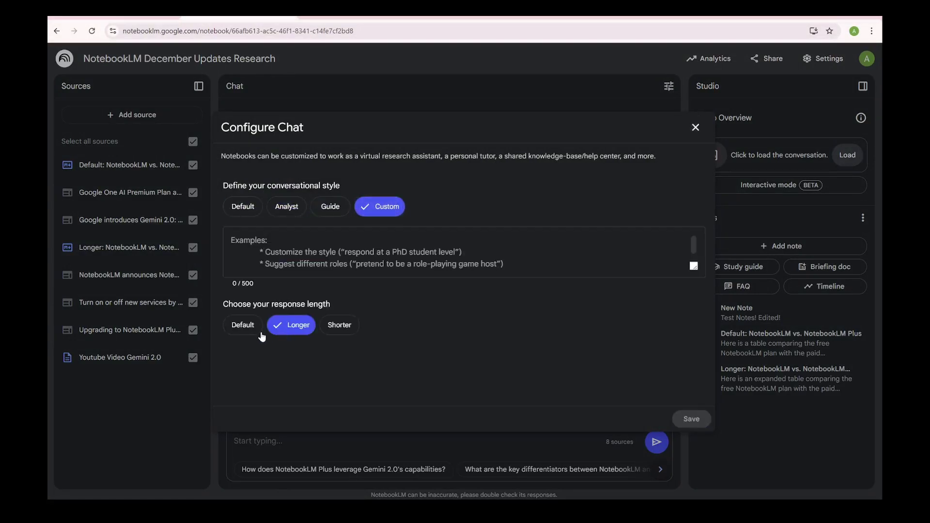
click(339, 324)
click(296, 325)
click(242, 324)
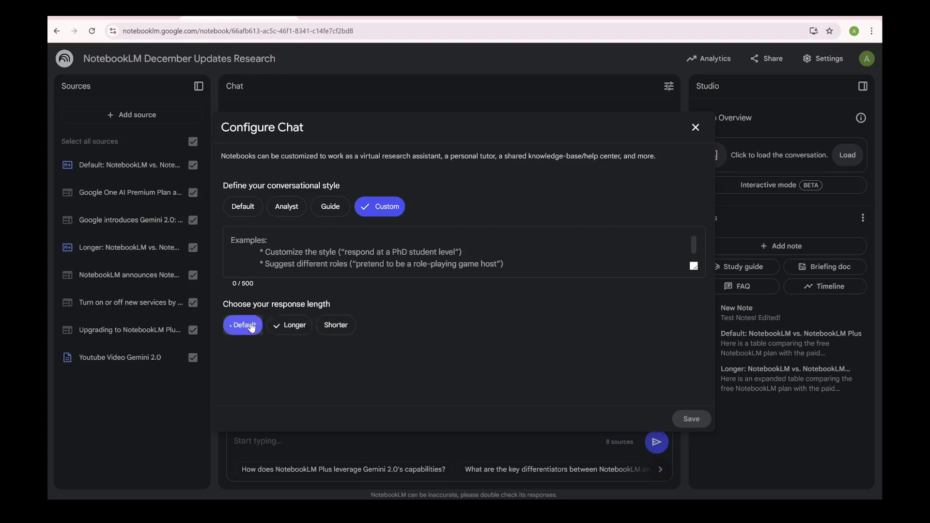
click(696, 128)
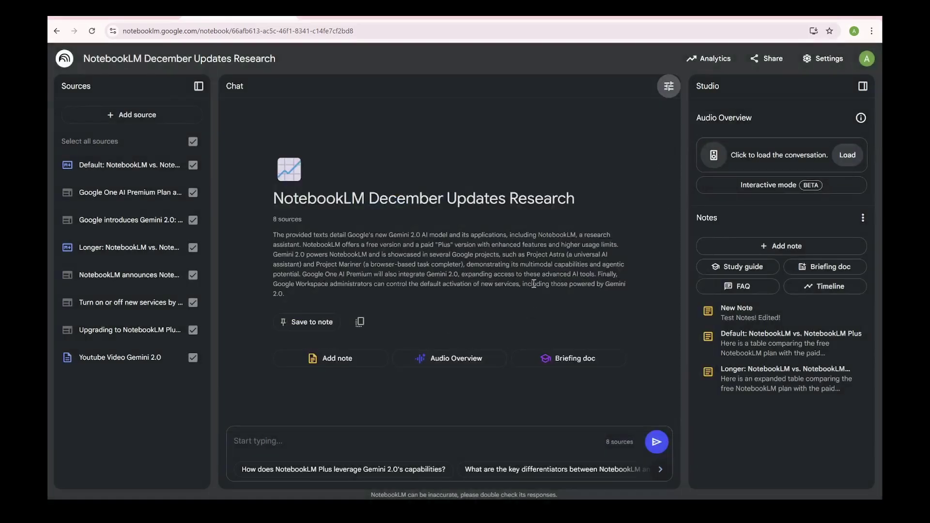
Open the Longer NotebookLM vs. NotebookLM Plus comparison source and collapse the source guide
mouse_move(86, 179)
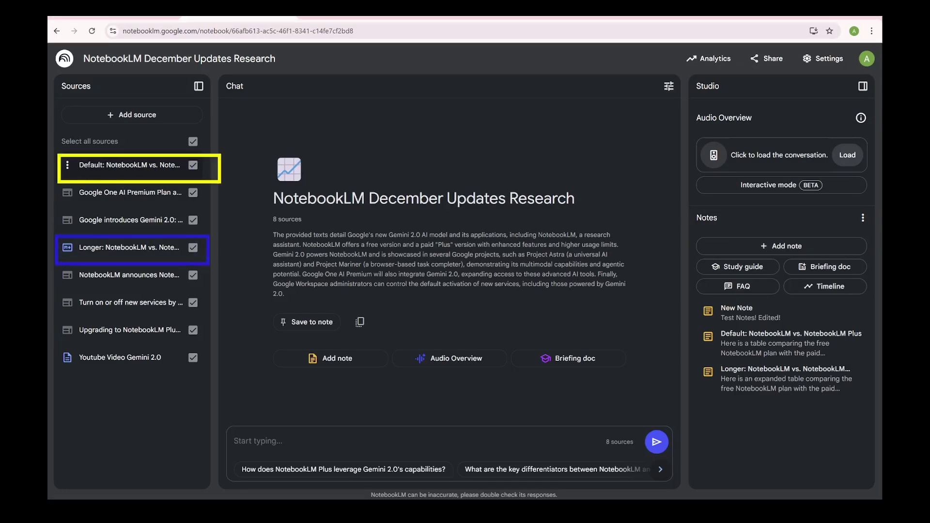
click(134, 250)
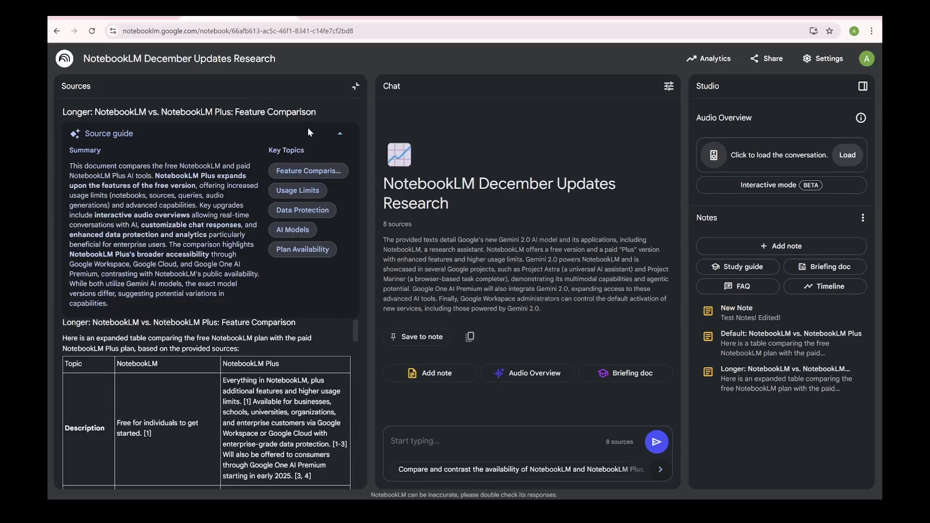
click(339, 134)
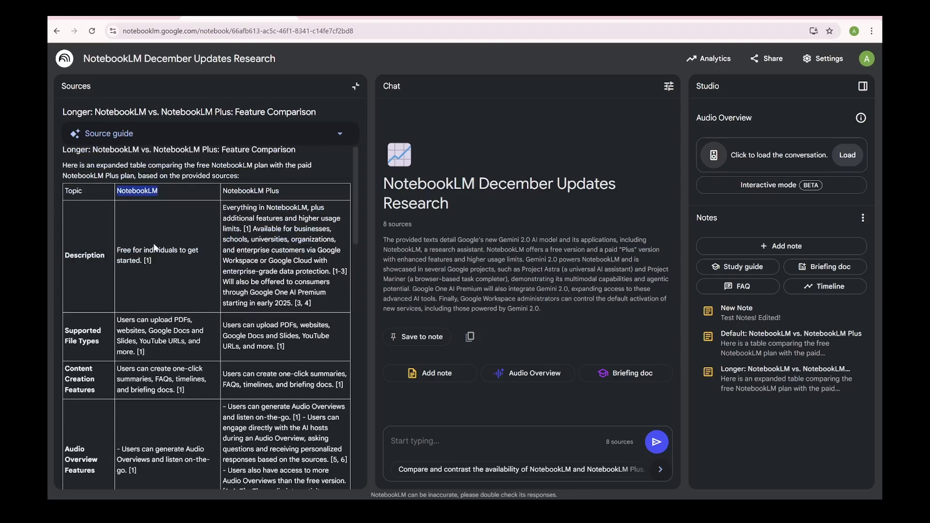
Bring the sharing, analytics and usage-limit rows into view, briefly selecting the sharing descriptions
scroll(154, 248, down, 10)
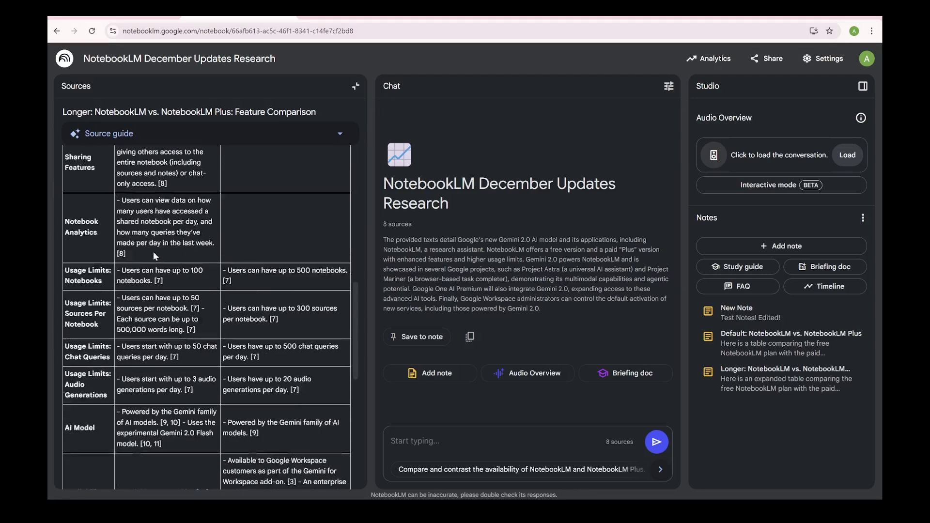
scroll(154, 256, down, 1)
scroll(136, 225, up, 4)
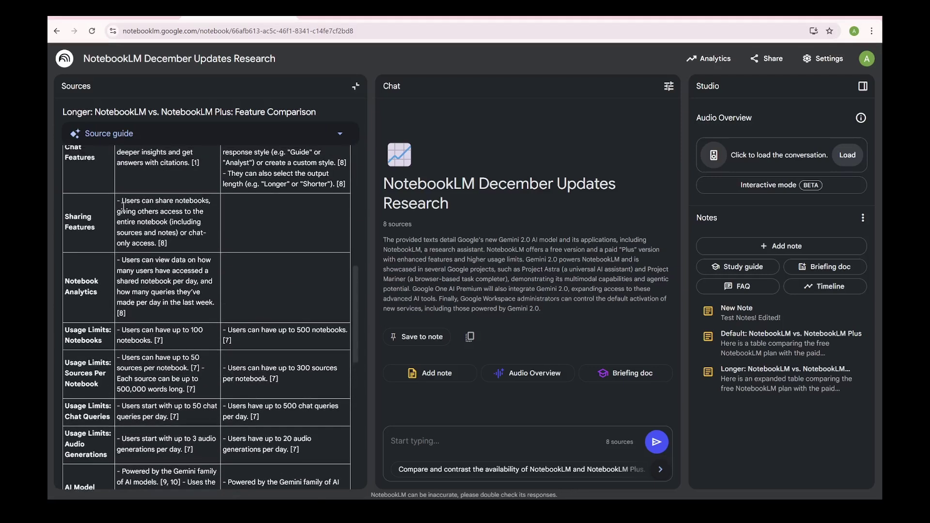
drag(122, 201, 209, 303)
click(155, 259)
Underline the free plan's daily audio generations and draw two dollar signs over the summary
scroll(171, 298, down, 2)
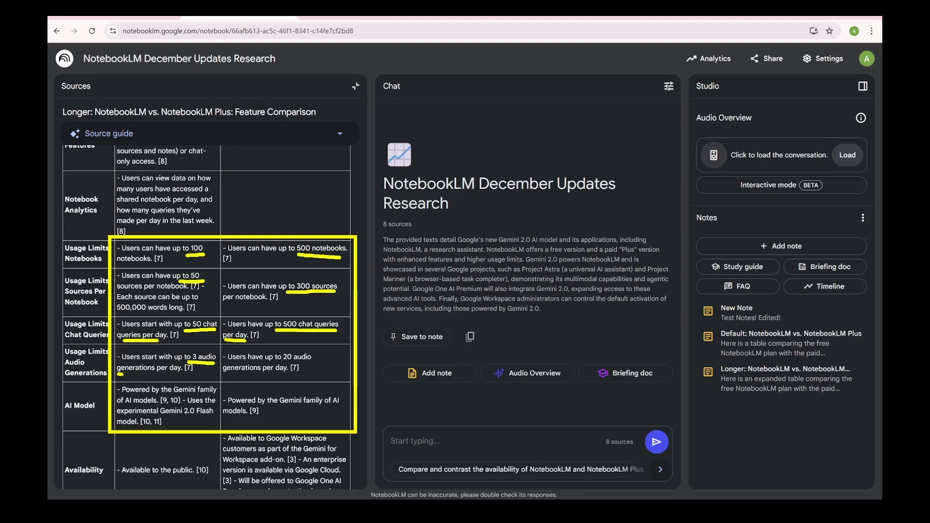
drag(120, 374, 176, 374)
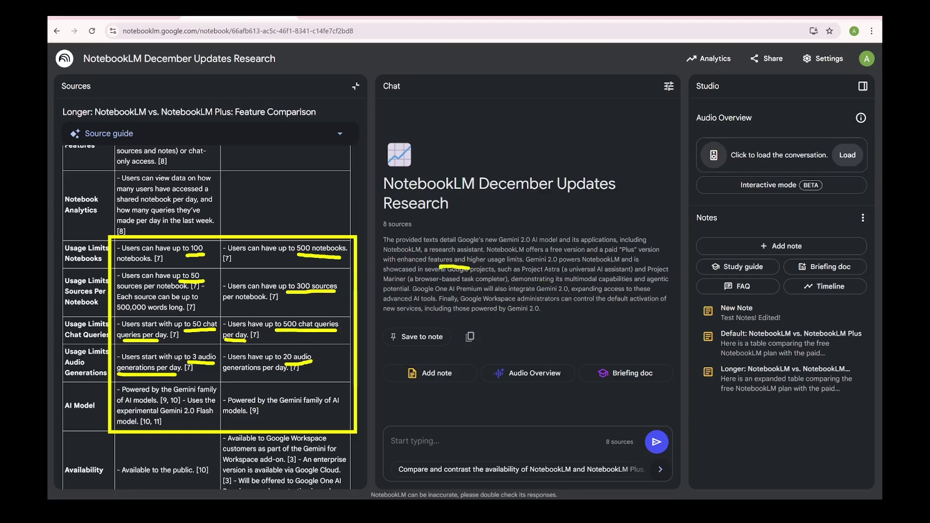
mouse_move(466, 265)
mouse_down()
mouse_move(453, 297)
mouse_move(468, 315)
mouse_up()
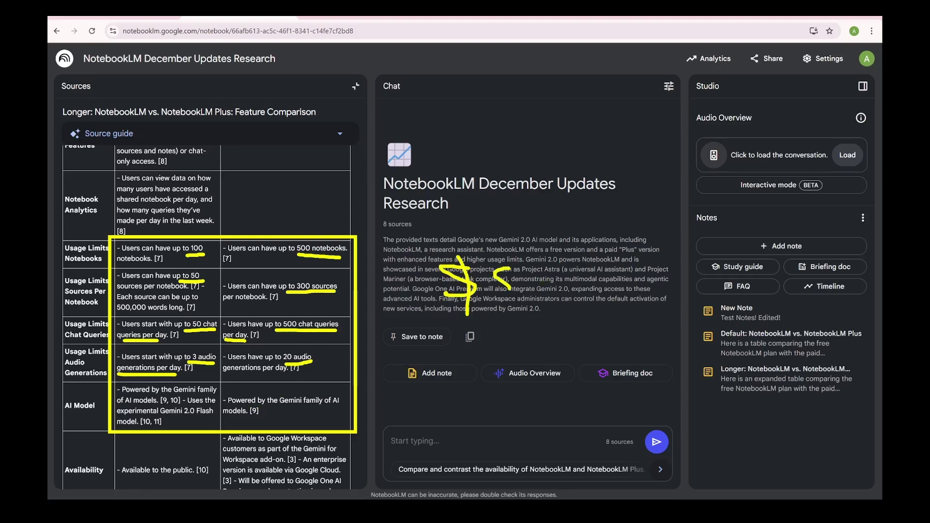
drag(535, 267, 527, 292)
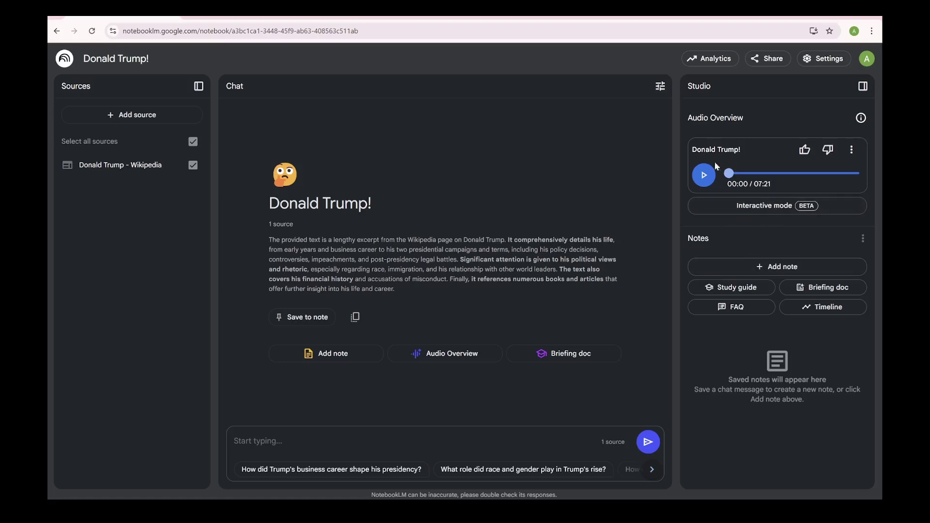
Switch the audio overview to interactive mode, start playback, then pause it
click(742, 206)
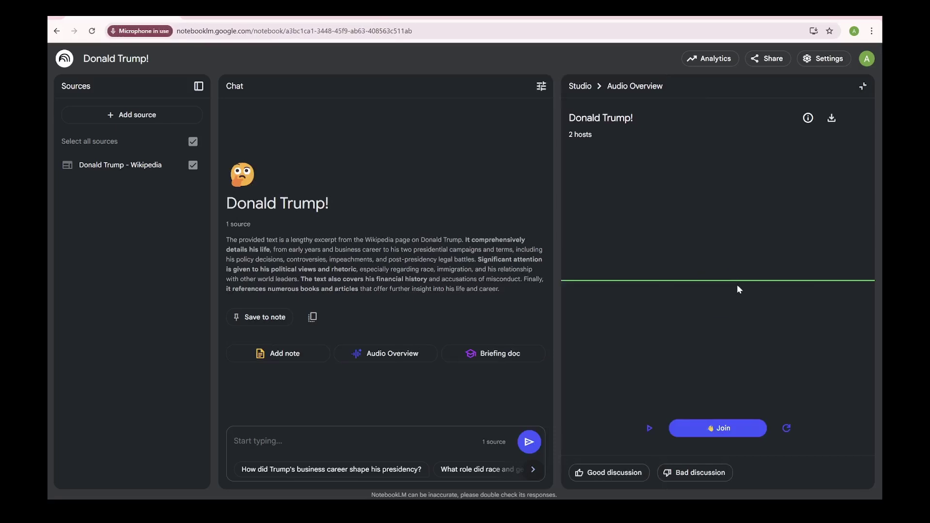
click(649, 428)
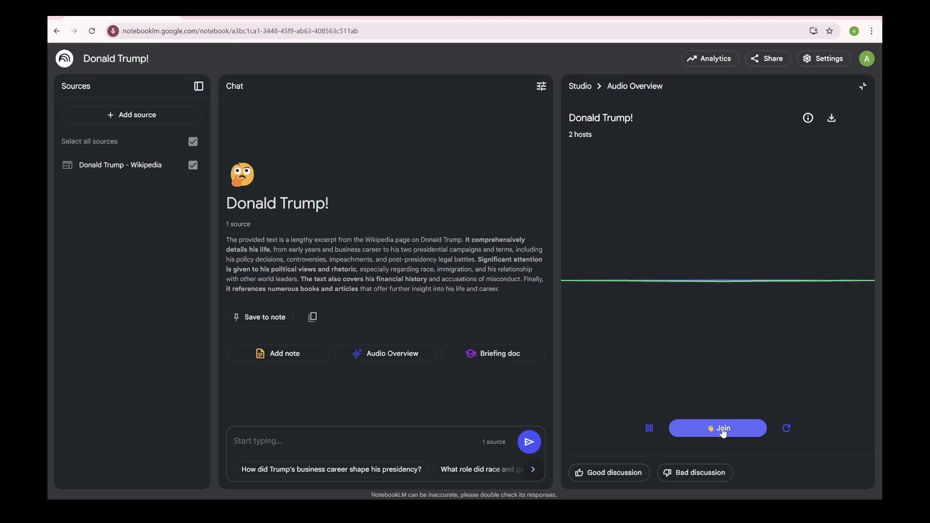
click(649, 429)
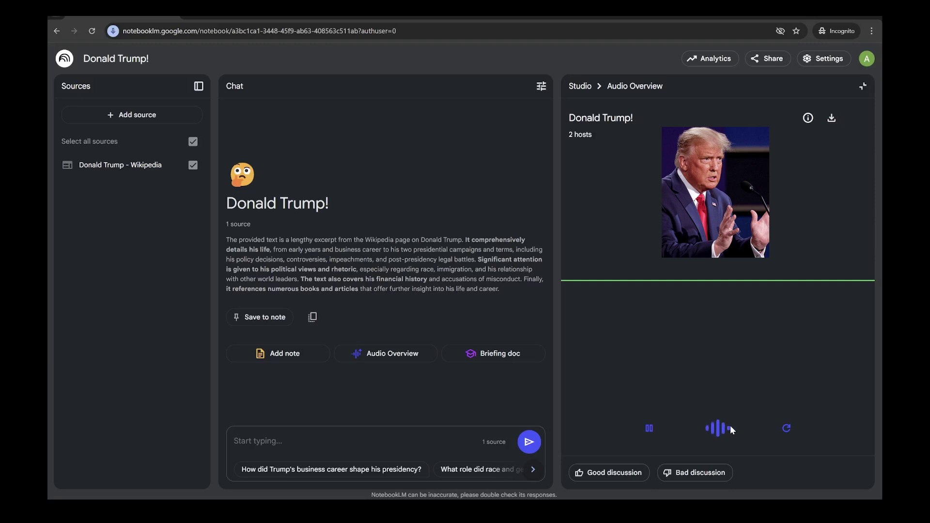
Join the two hosts' interactive audio conversation to ask a question
mouse_move(731, 429)
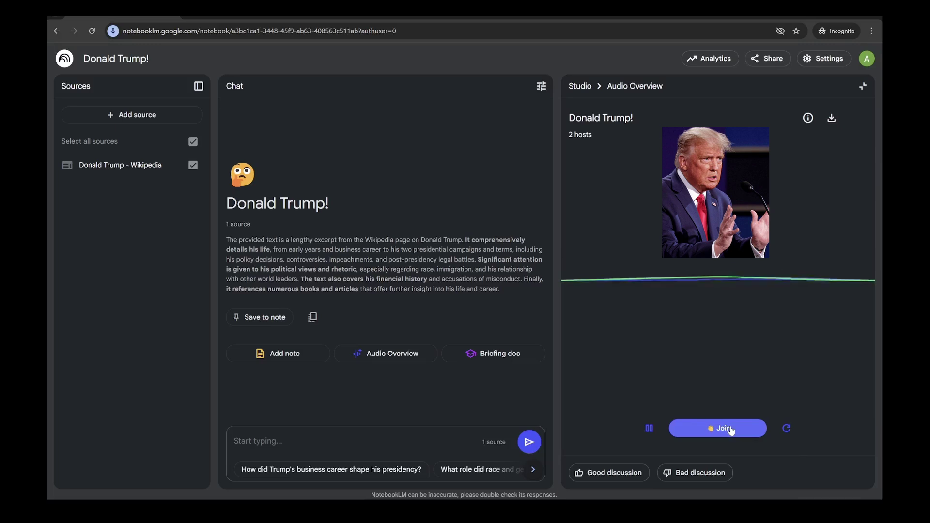
click(731, 429)
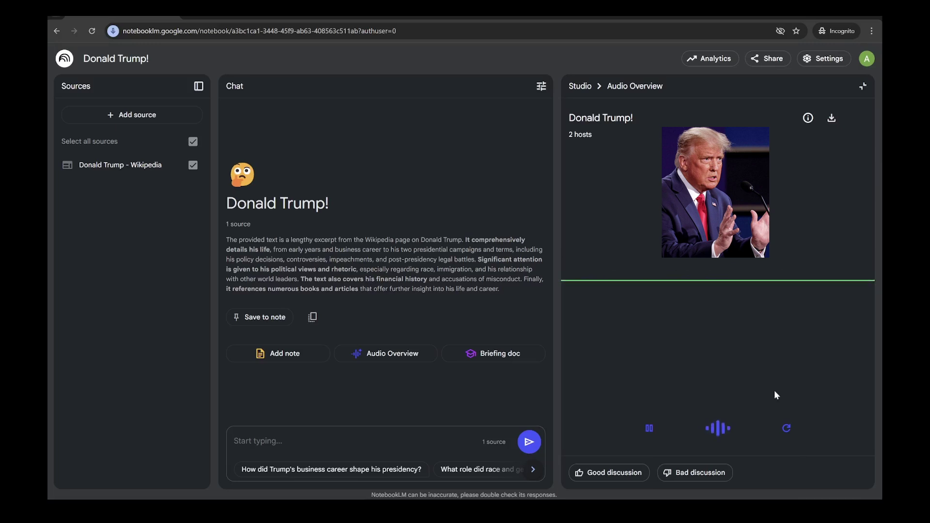